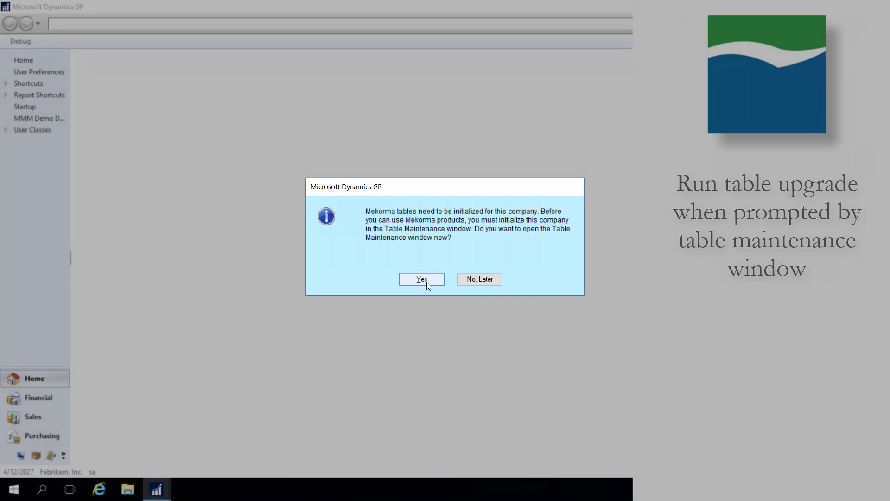
Open Mekorma Table Maintenance and process and enable Balanced Business, Complete Solutions and Fabrikam, Inc.
left_click(426, 280)
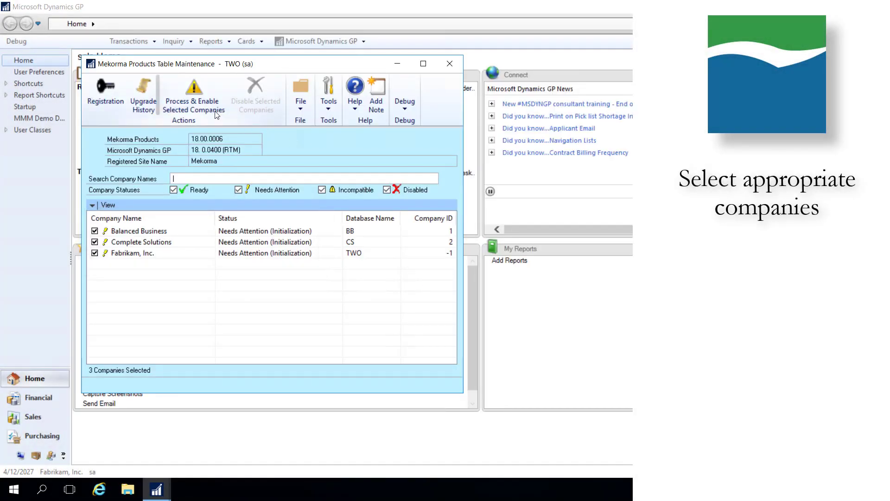
left_click(192, 106)
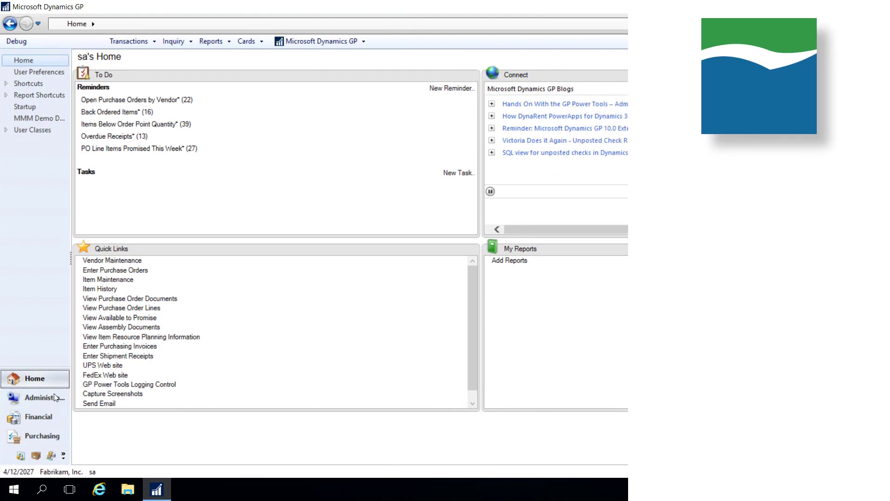
Open the Mekorma MICR Security Setup in the company administration setup, set security to No Security and save.
left_click(51, 399)
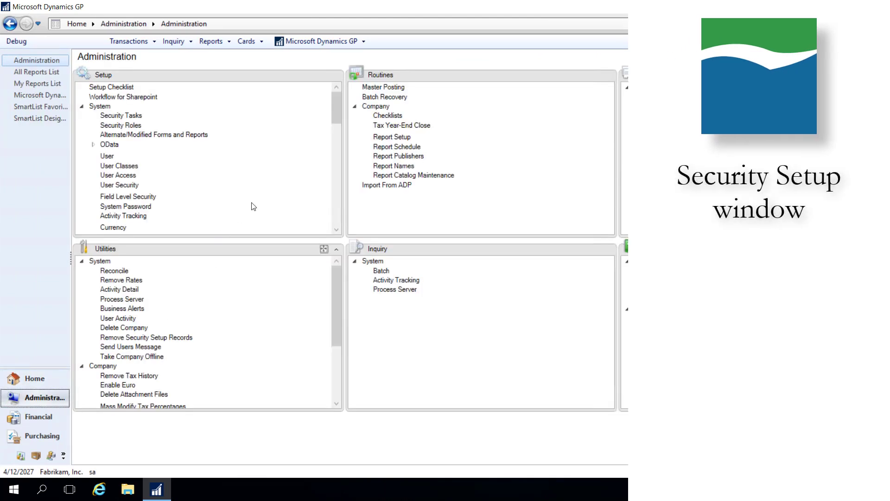
left_click_drag(332, 115, 338, 213)
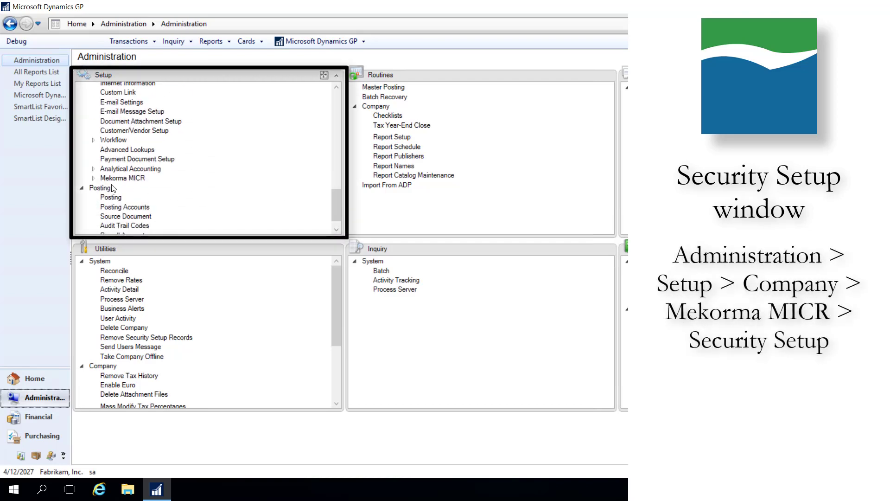
left_click(93, 178)
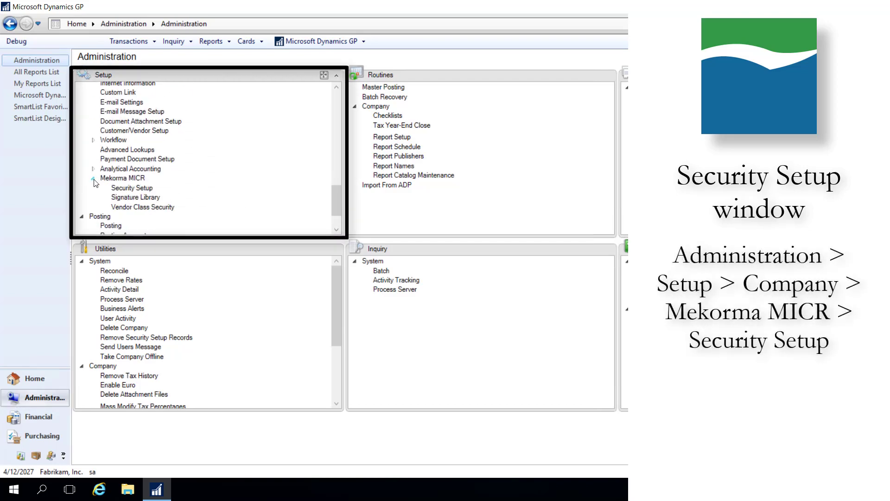
left_click(116, 189)
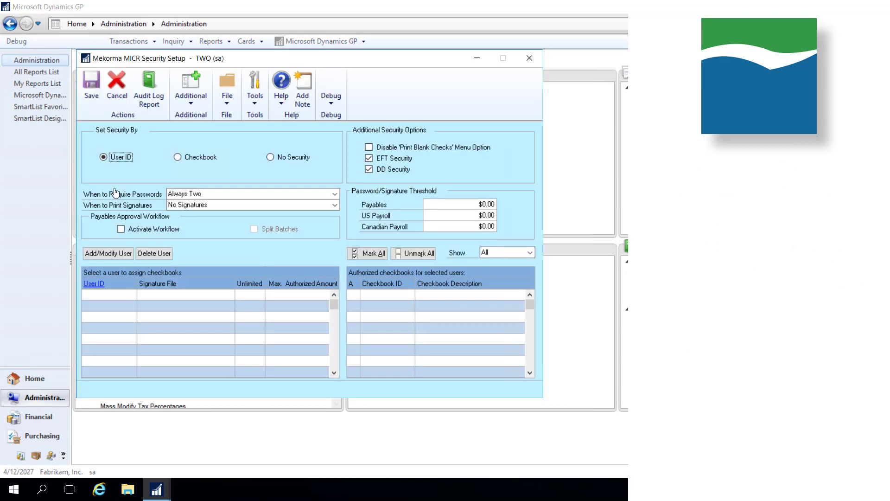
left_click(269, 157)
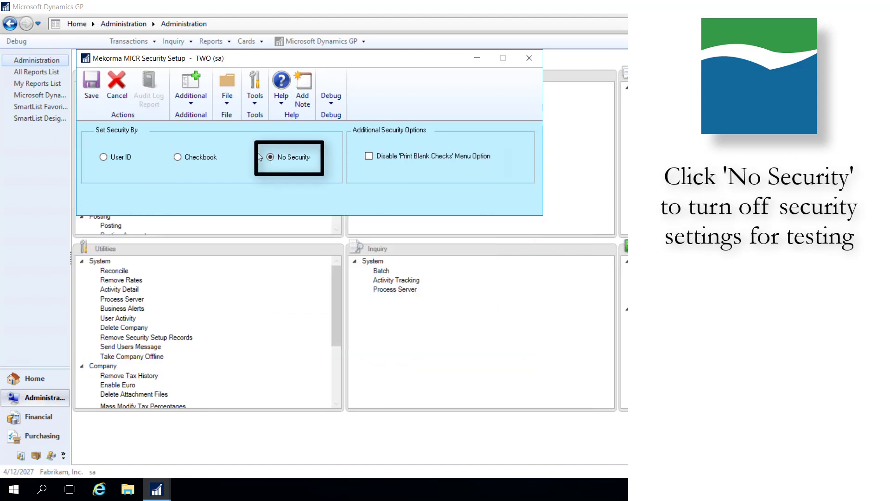
left_click(92, 87)
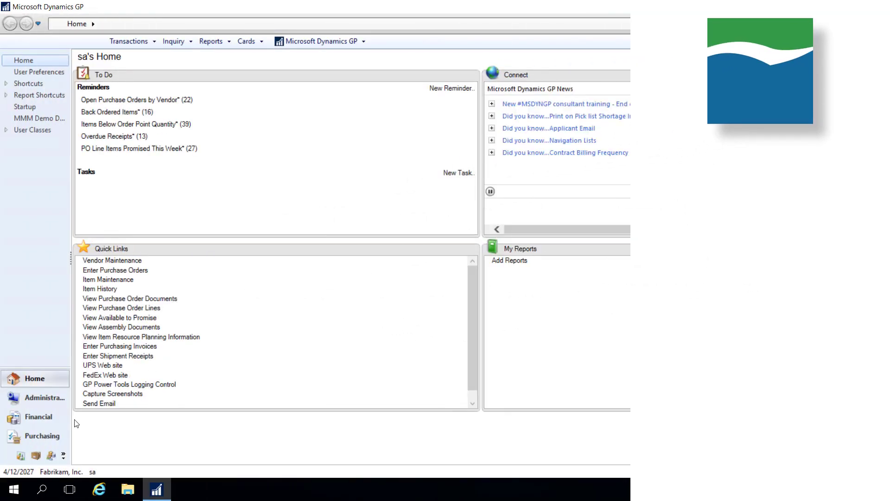
Open the Mekorma MICR Checkbook Setup window from the Purchasing setup area.
left_click(51, 435)
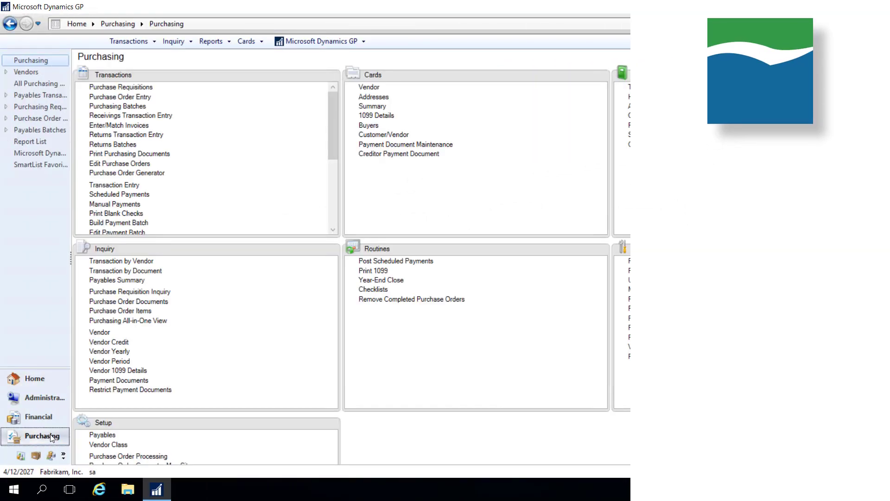
scroll(343, 259, "down", 5)
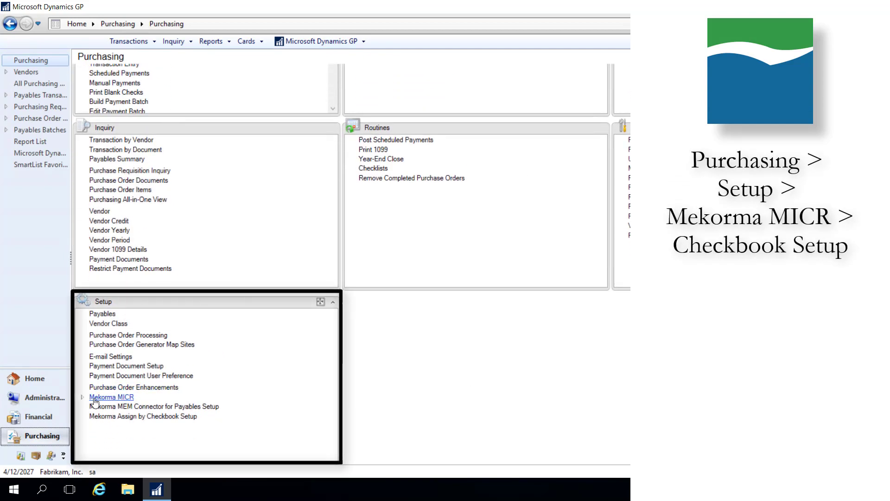
left_click(82, 398)
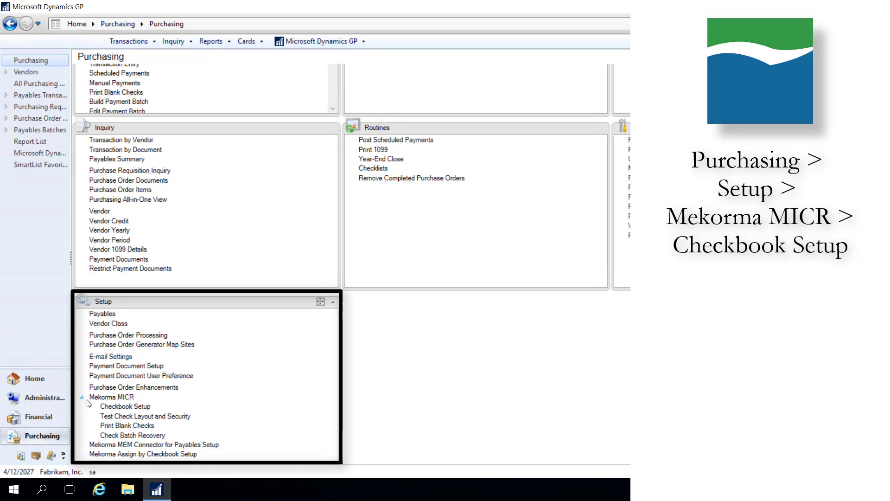
left_click(103, 407)
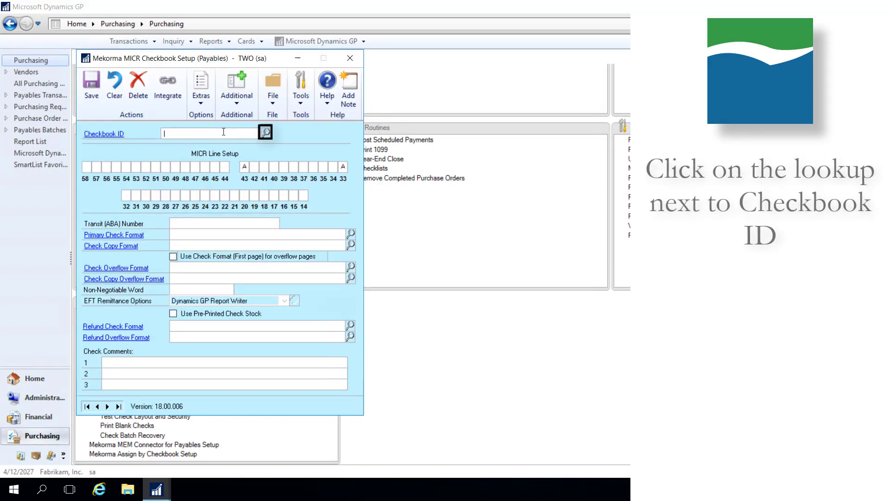
Create a new checkbook with ID OPERATING, currency Z-US$, AVERAGE rate types, the Accounts Payable cash account, address MAIN and bank FIRST BANK.
left_click(266, 132)
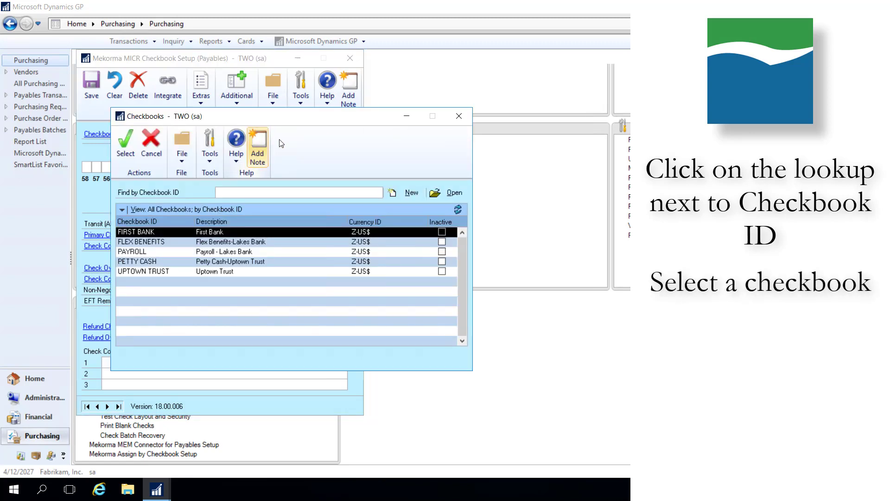
left_click(407, 194)
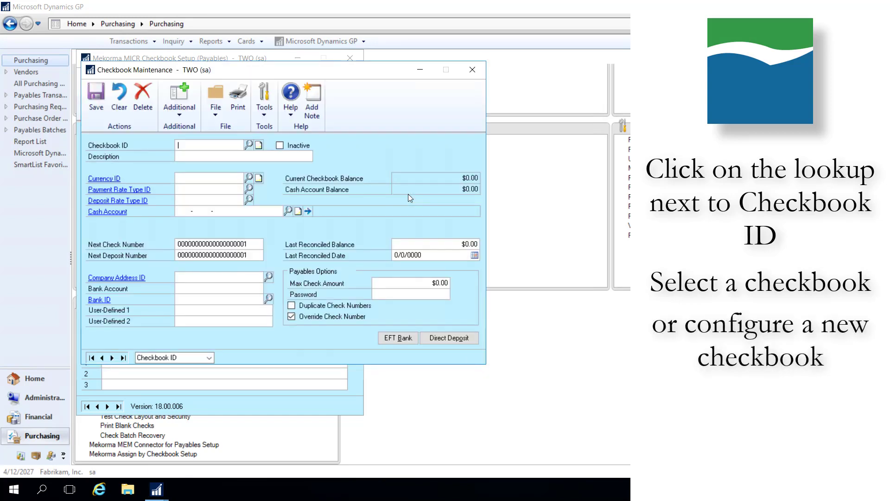
type("OPERATING")
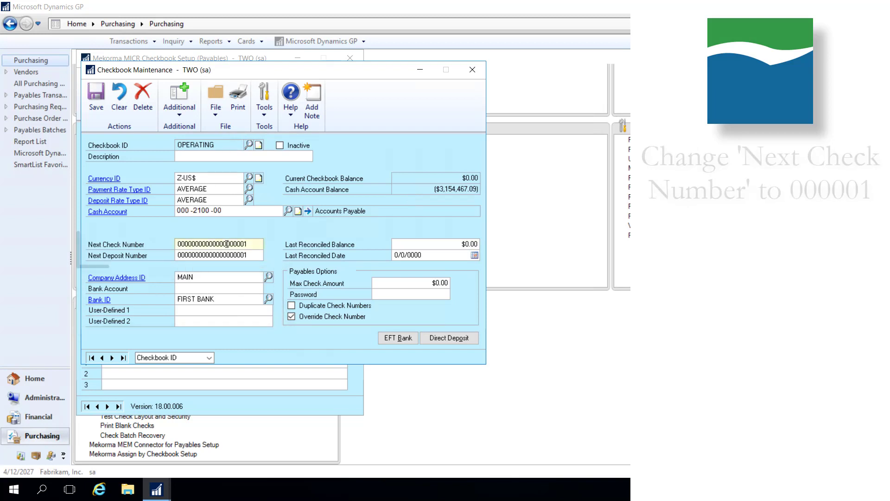
Shorten the next check number to 000001, enter Operations as the description, and save and close the checkbook.
left_click_drag(226, 244, 165, 246)
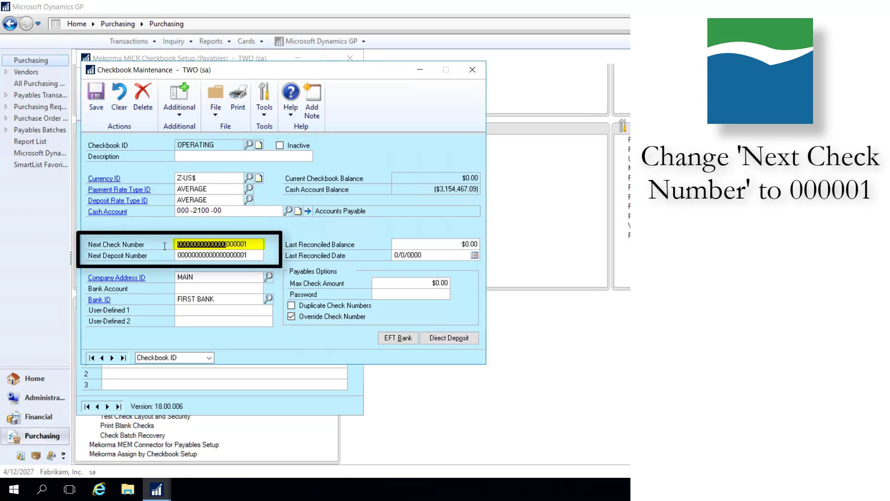
key("BackSpace")
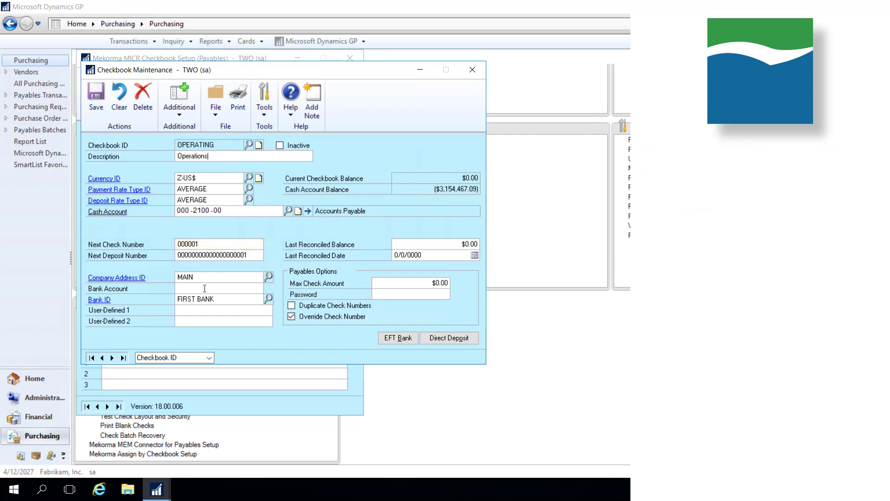
left_click(92, 97)
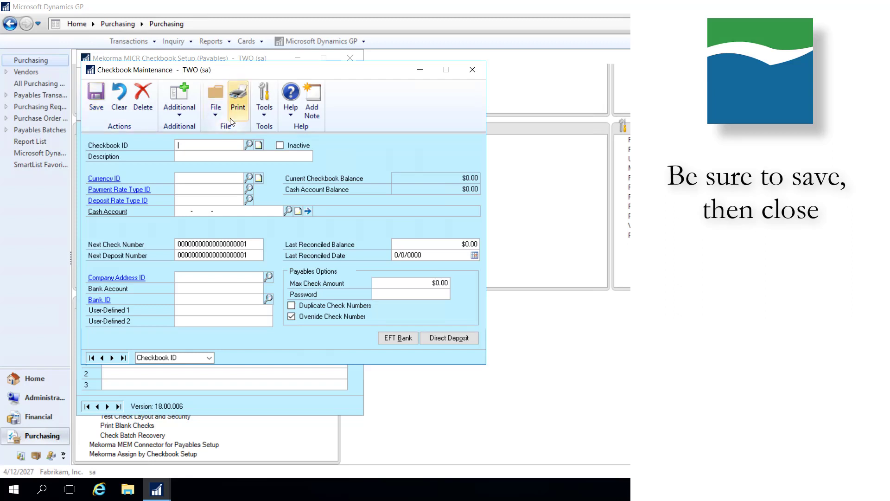
left_click(472, 72)
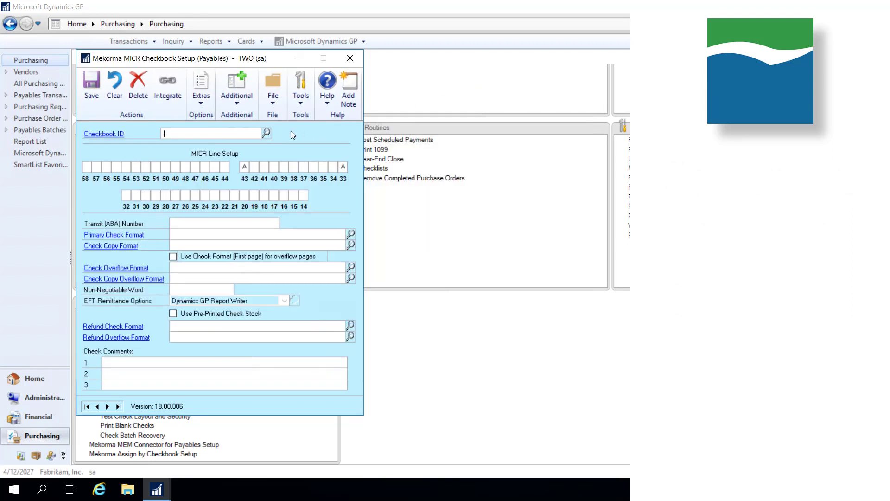
Choose the OPERATING checkbook as the one to set up for MICR printing.
left_click(267, 134)
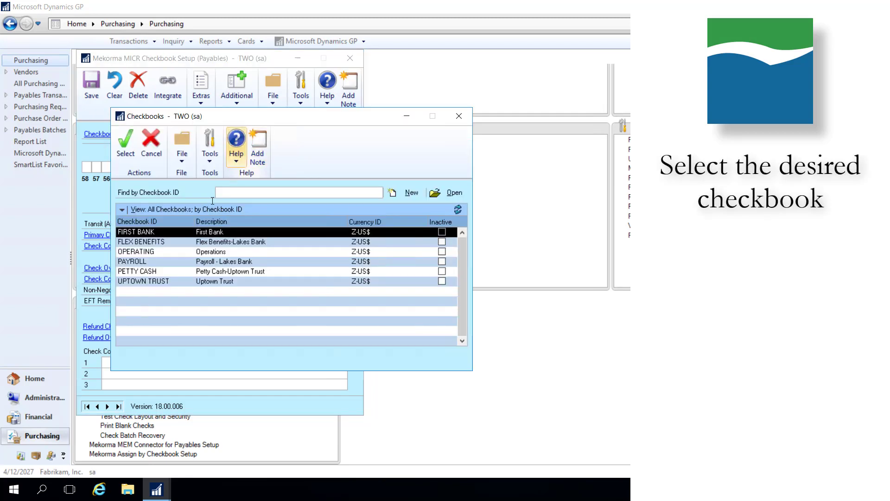
left_click(186, 251)
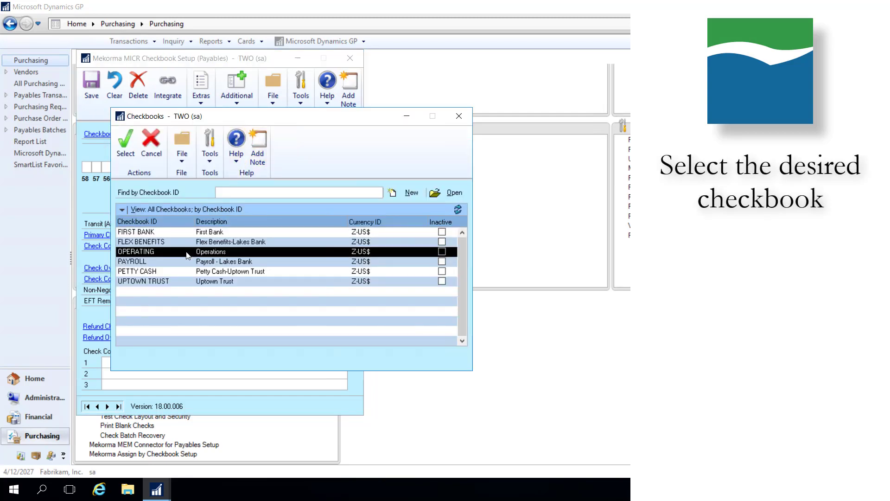
left_click(126, 141)
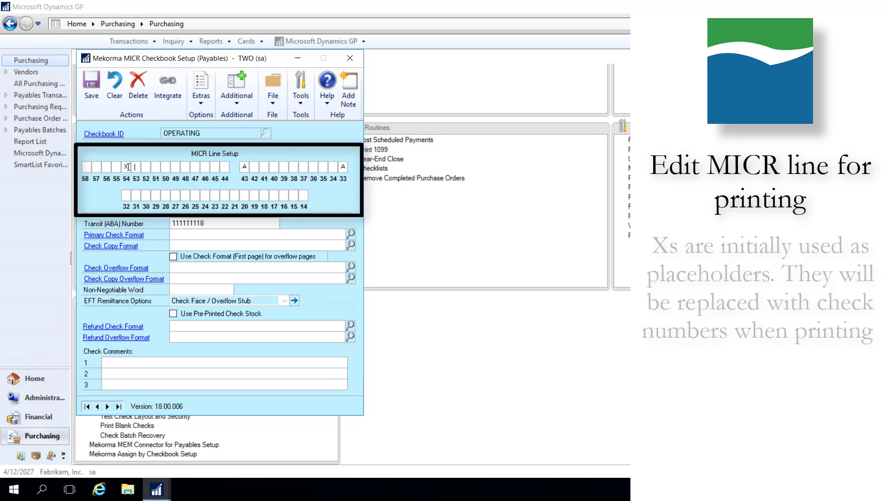
Fill the MICR line with X placeholders in positions 54 to 49, the transit number in 42 to 34, and the account number ending in C.
type("XXXX")
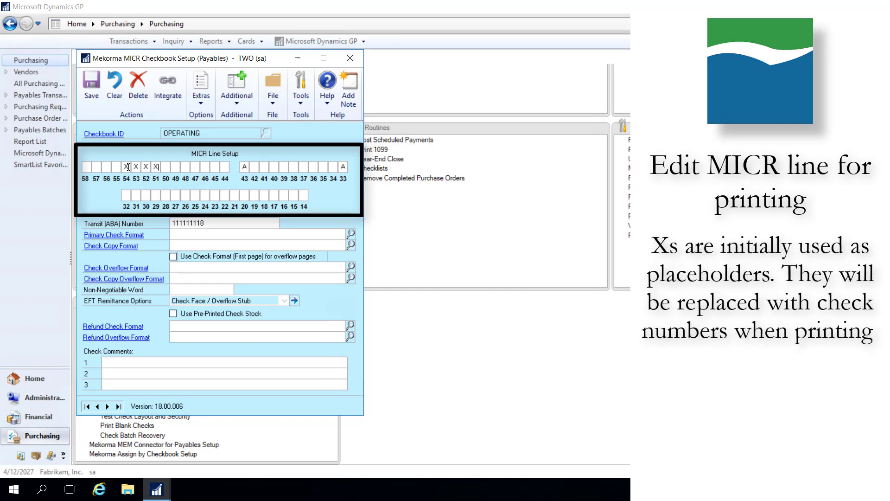
type("X")
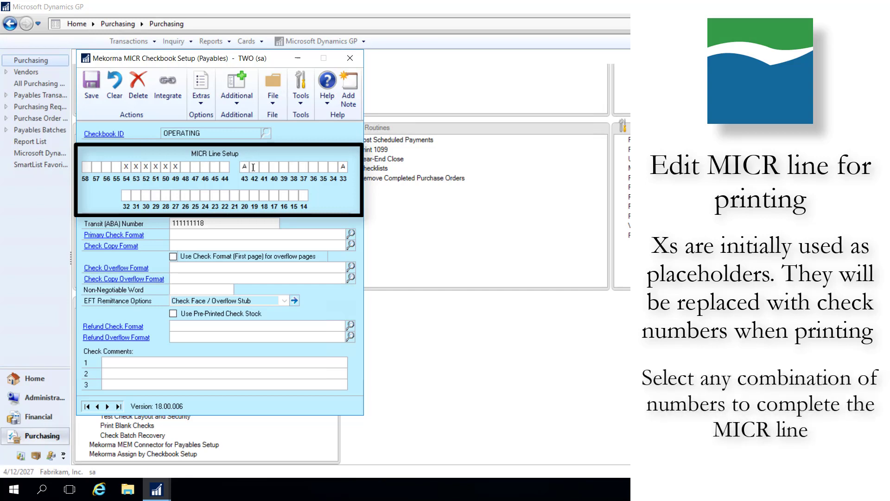
type("3")
type("123")
type("4")
type("56A  ")
type("1")
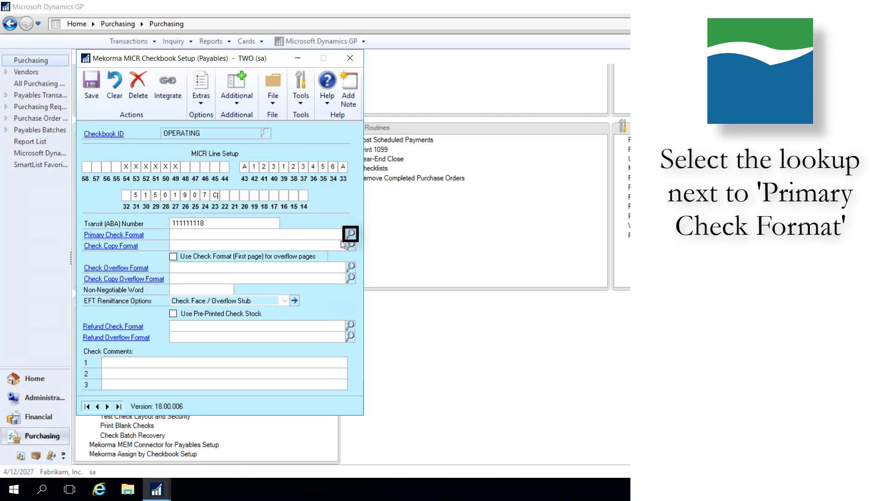
Set the primary check format to AP Check_bottom_2 Std AP Stubs.stbz, use it for overflow pages, and save and close the checkbook setup.
left_click(352, 234)
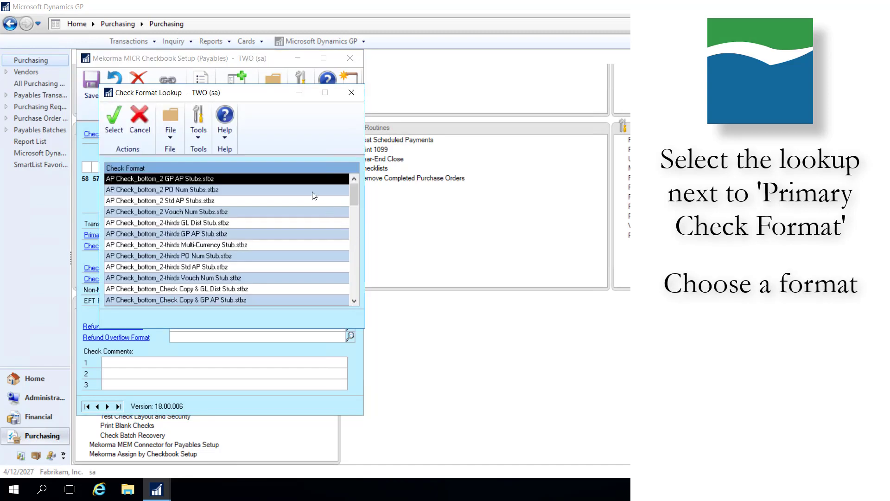
left_click(202, 199)
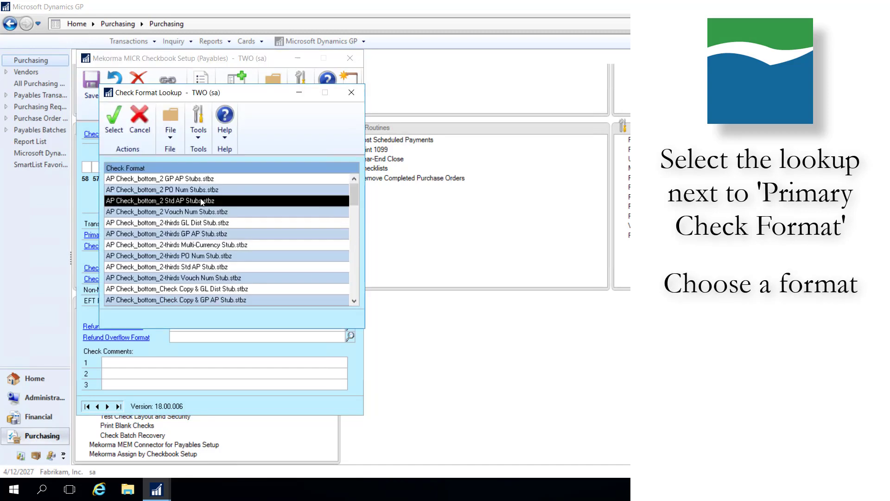
left_click(110, 124)
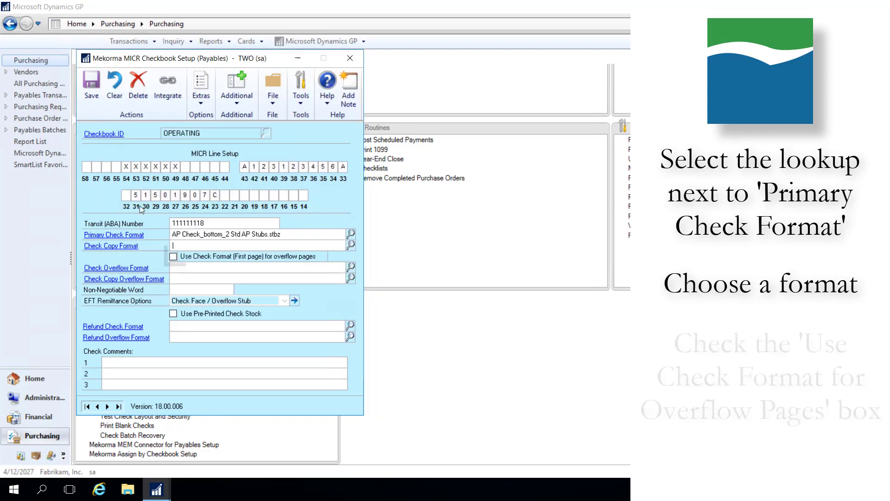
left_click(173, 256)
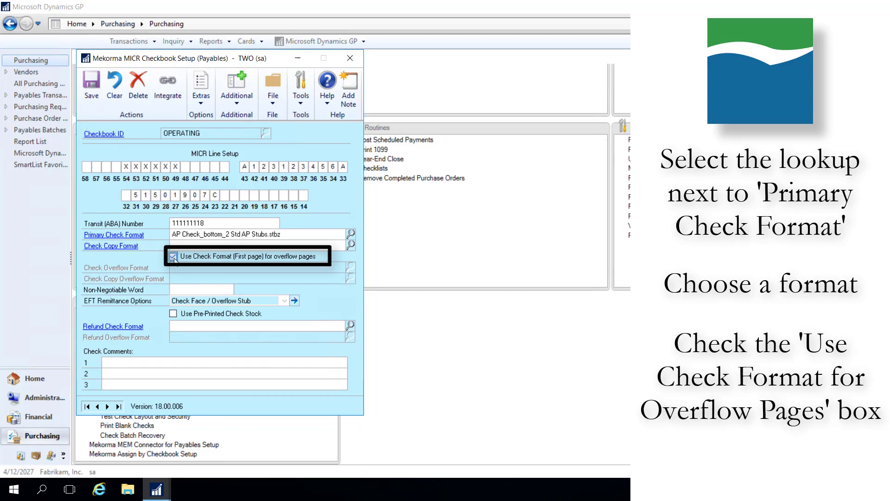
left_click(94, 86)
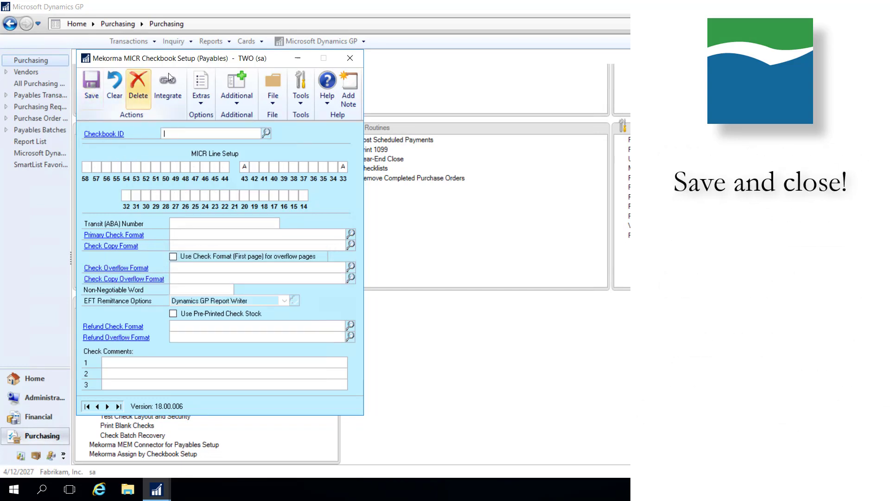
left_click(350, 58)
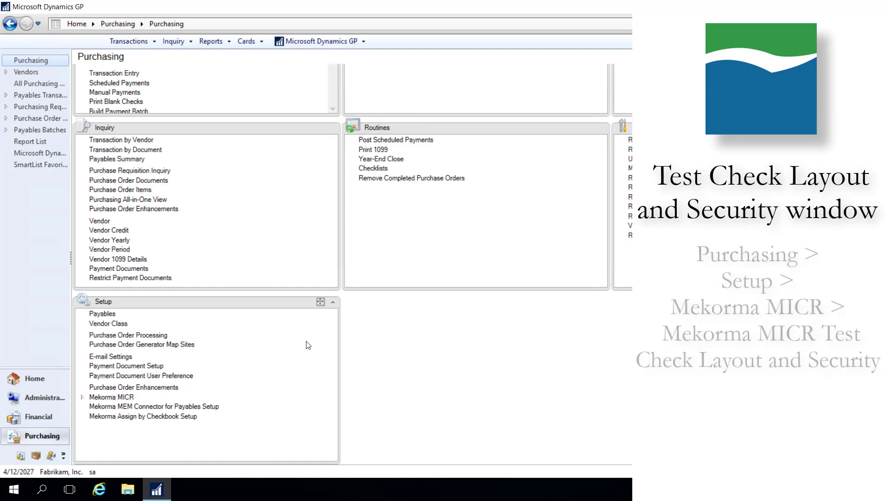
Open Test Check Layout and Security, choose the OPERATING checkbook and preview the $1.00 Payables test check.
left_click(82, 397)
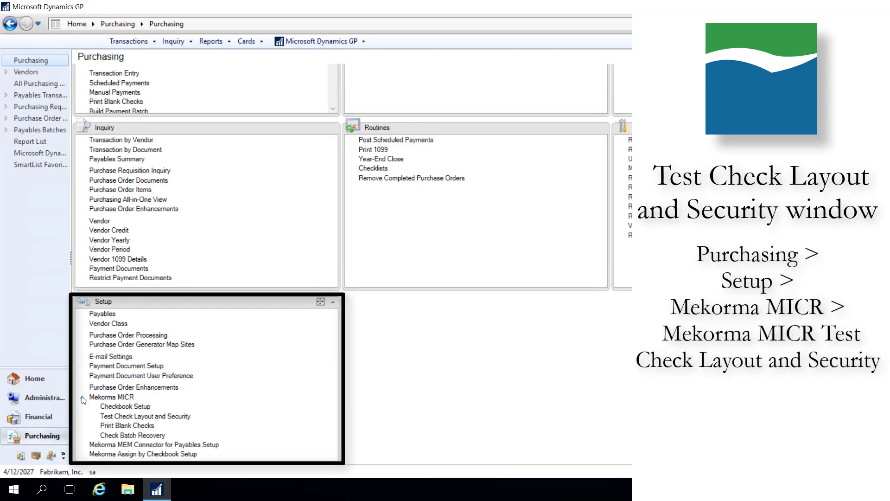
left_click(106, 416)
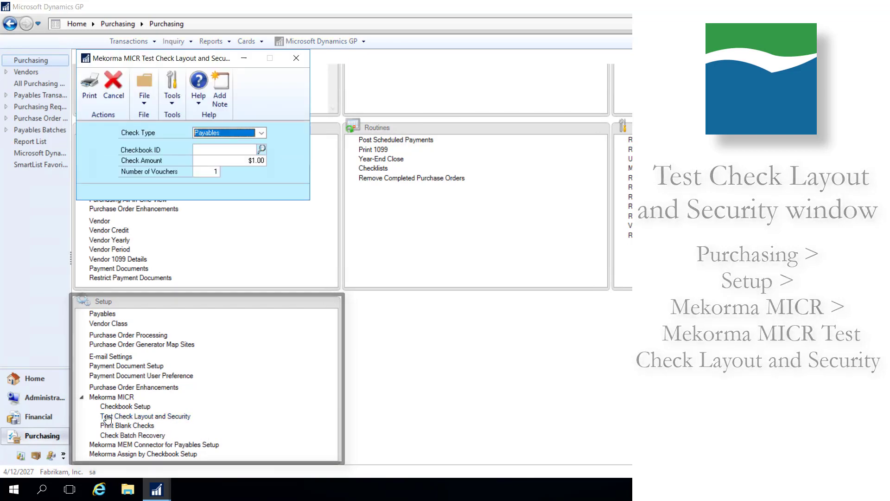
left_click(261, 150)
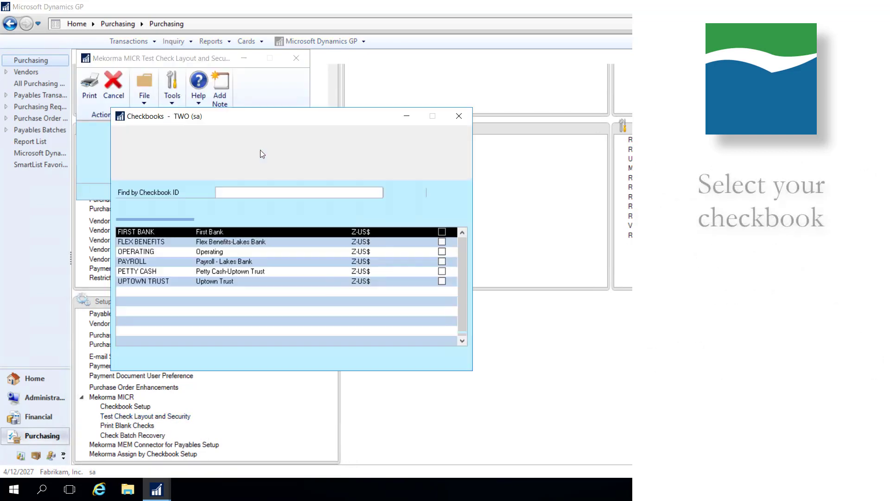
left_click(226, 253)
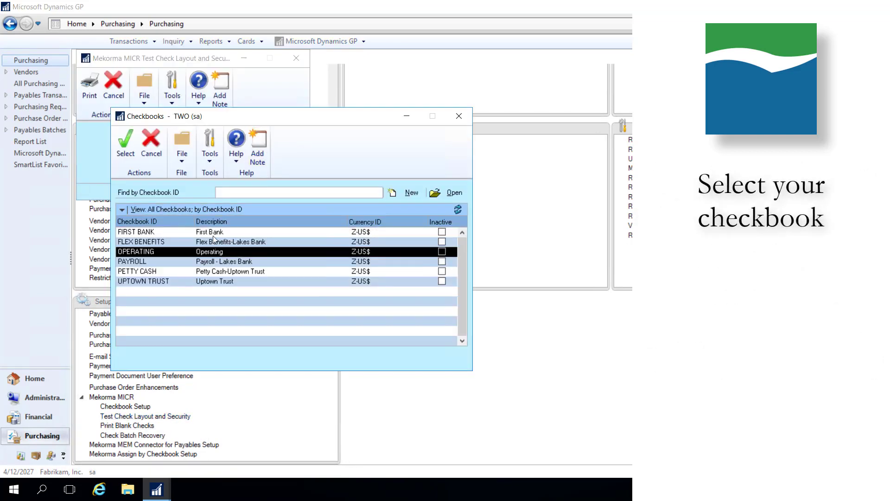
left_click(127, 141)
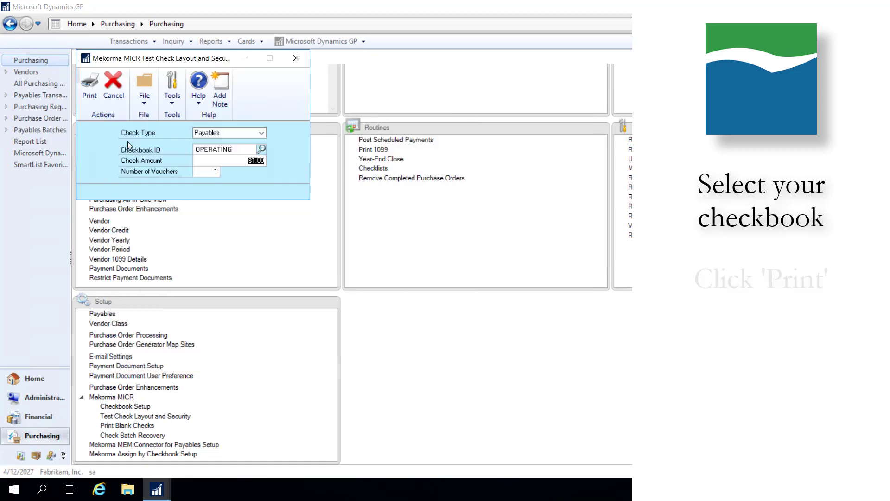
left_click(93, 90)
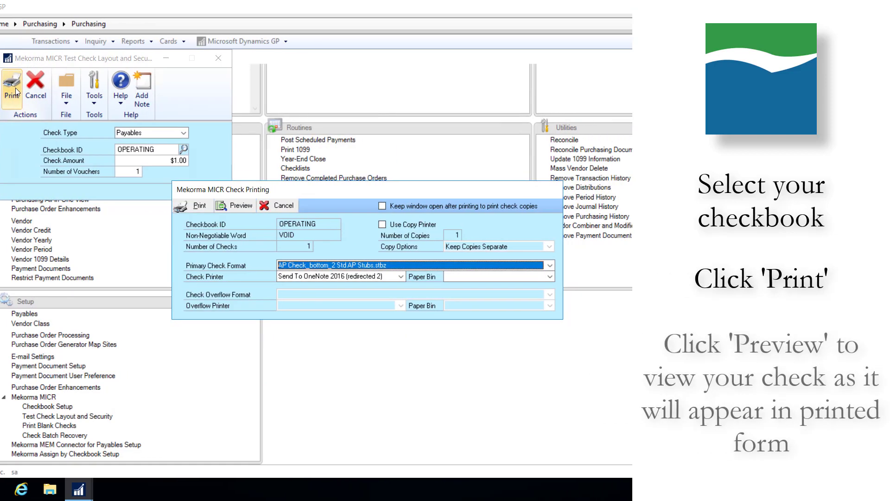
left_click(232, 206)
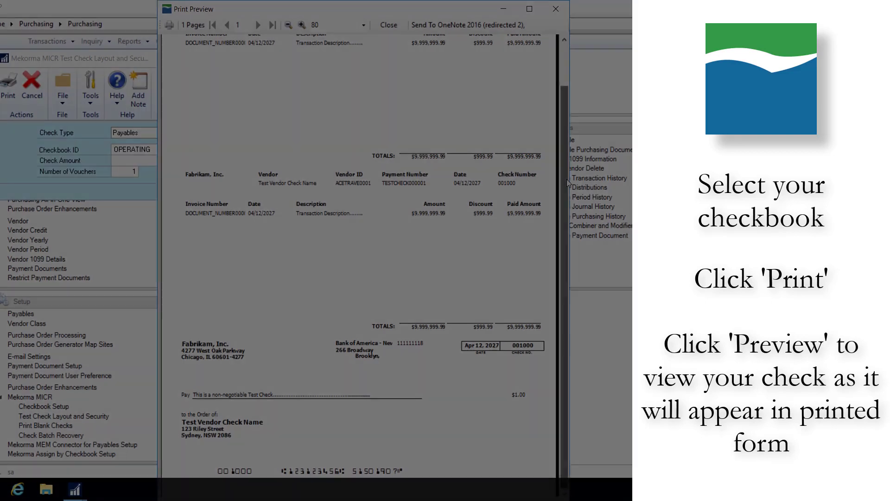